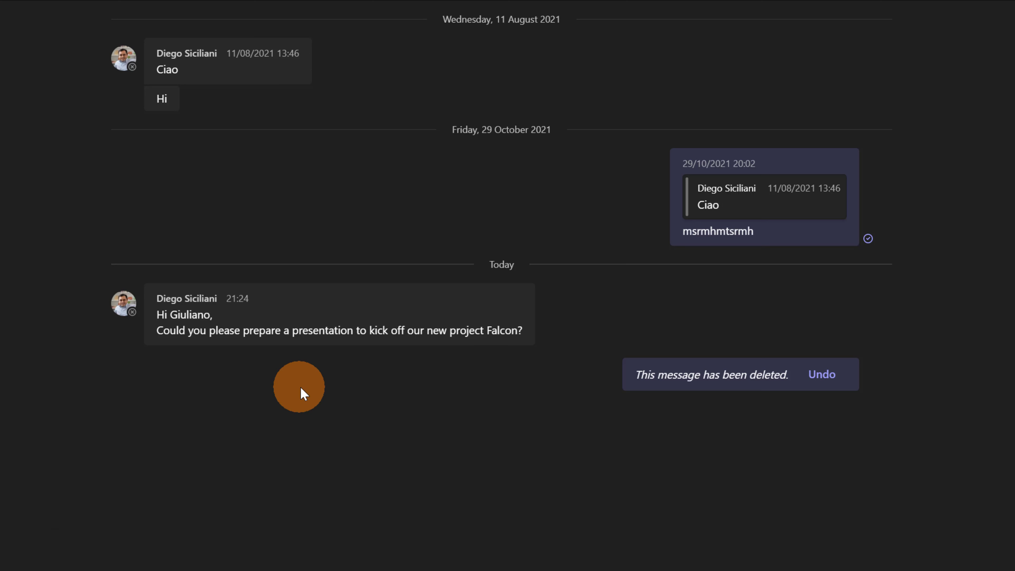
Start creating a task from the chat message requesting the project Falcon presentation and review the message text in its notes.
mouse_move(464, 276)
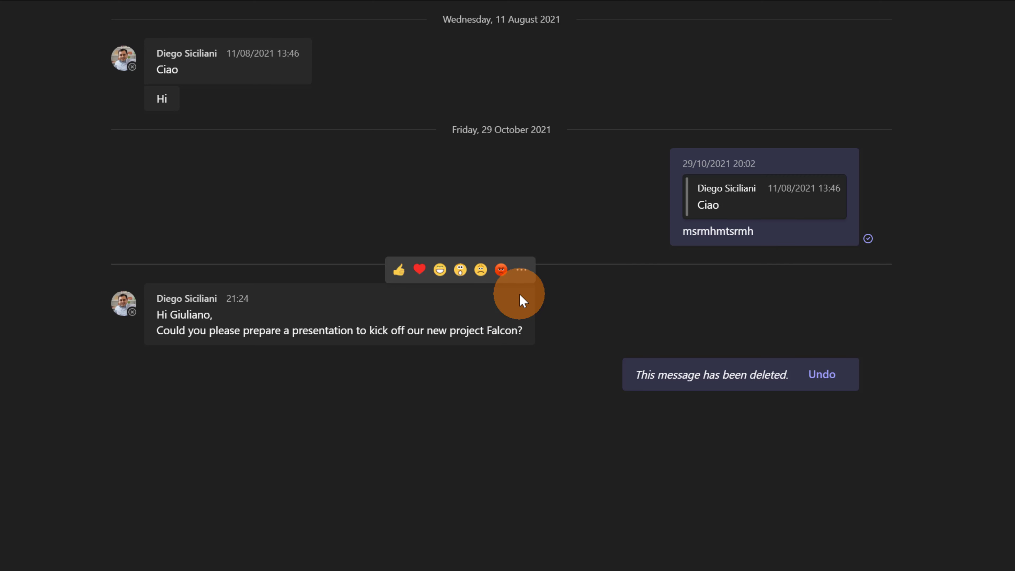
left_click(522, 271)
mouse_move(560, 241)
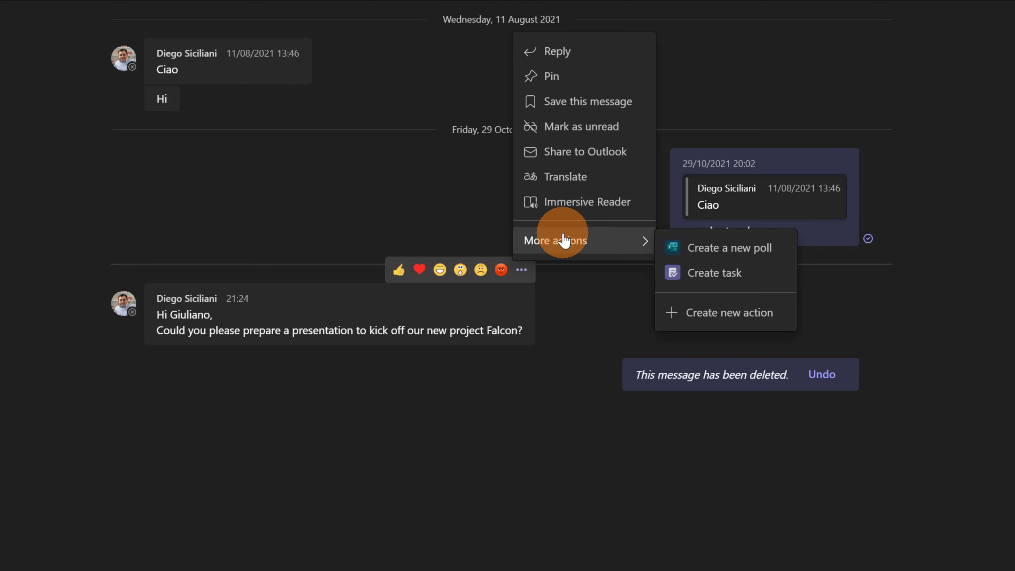
left_click(737, 276)
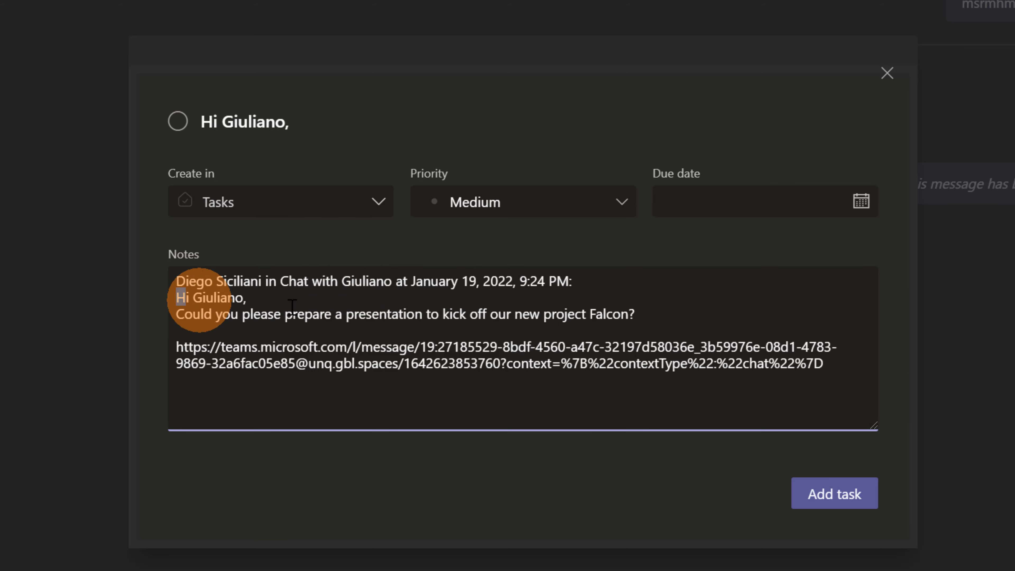
left_click_drag(177, 297, 636, 333)
left_click(258, 366)
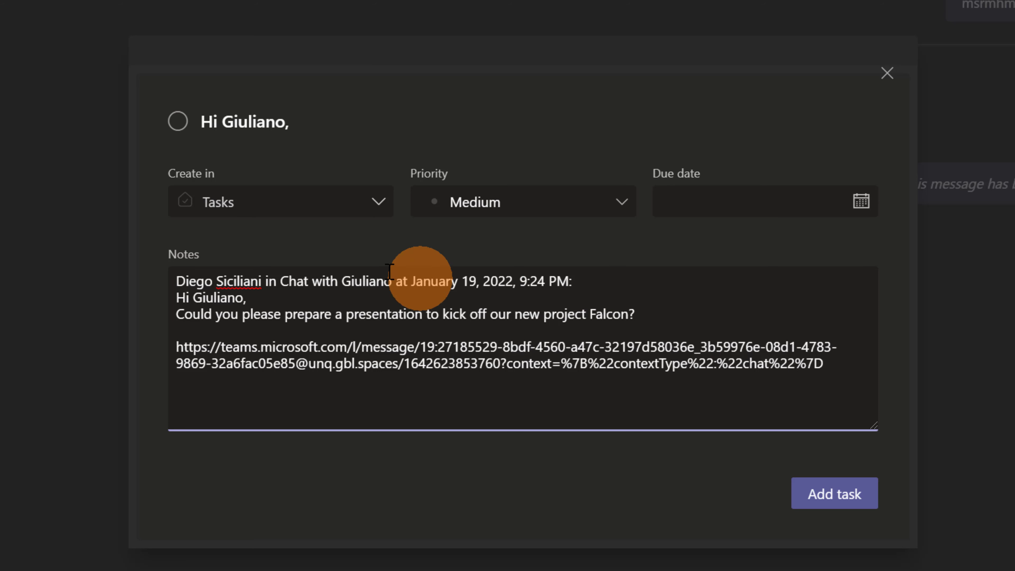
Examine the Sales and IT plans offered as the task's location, keeping the personal Tasks list selected.
left_click(370, 216)
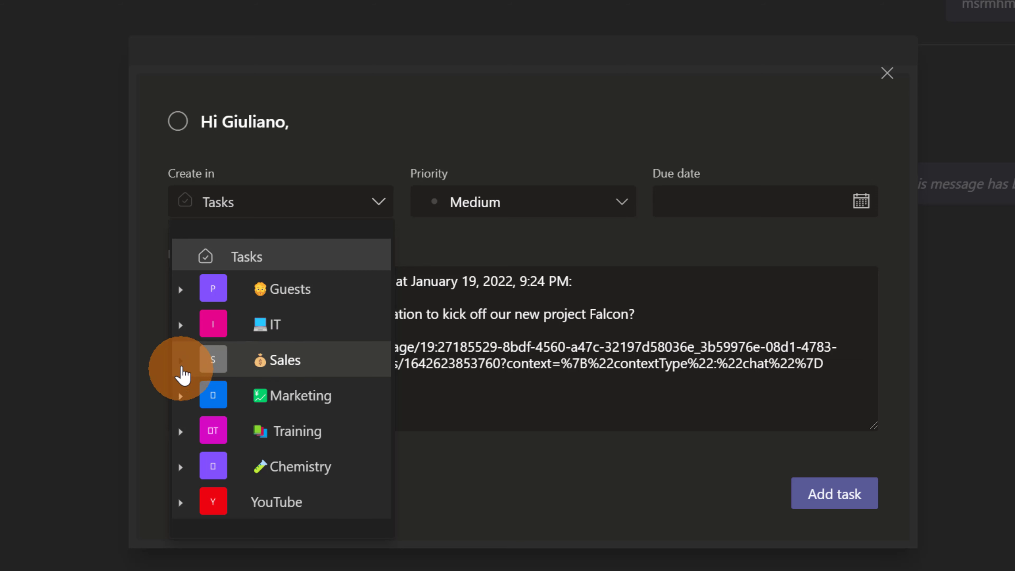
left_click(180, 360)
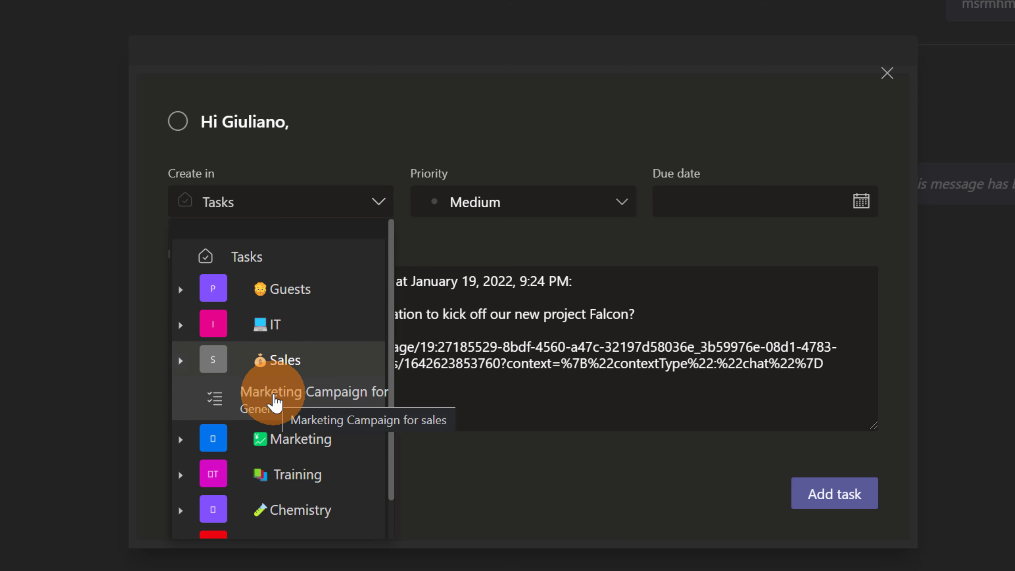
left_click(180, 323)
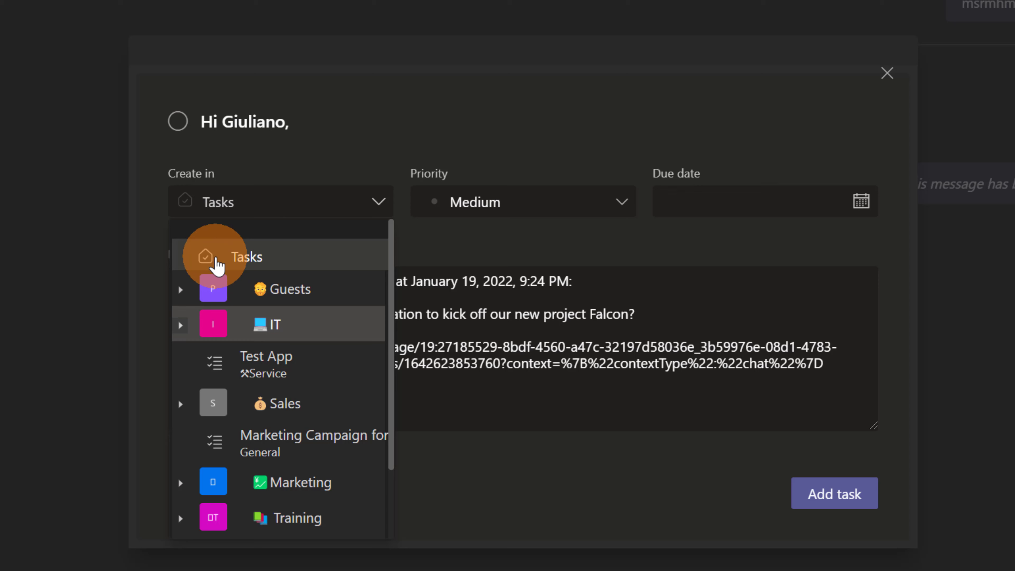
left_click(218, 262)
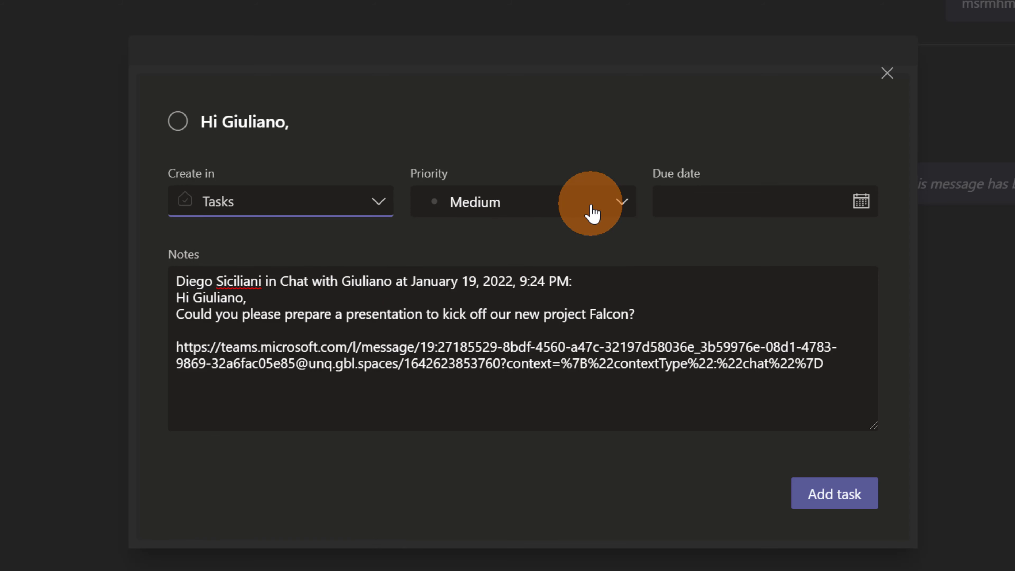
Set the task's due date to Fri Jan 21 2022 and add the task.
left_click(861, 200)
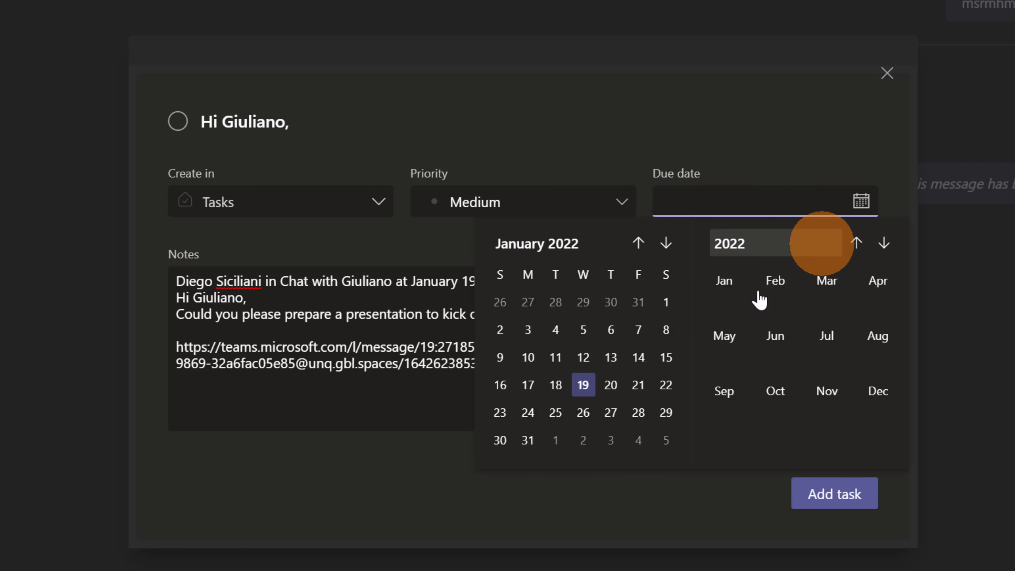
left_click(638, 384)
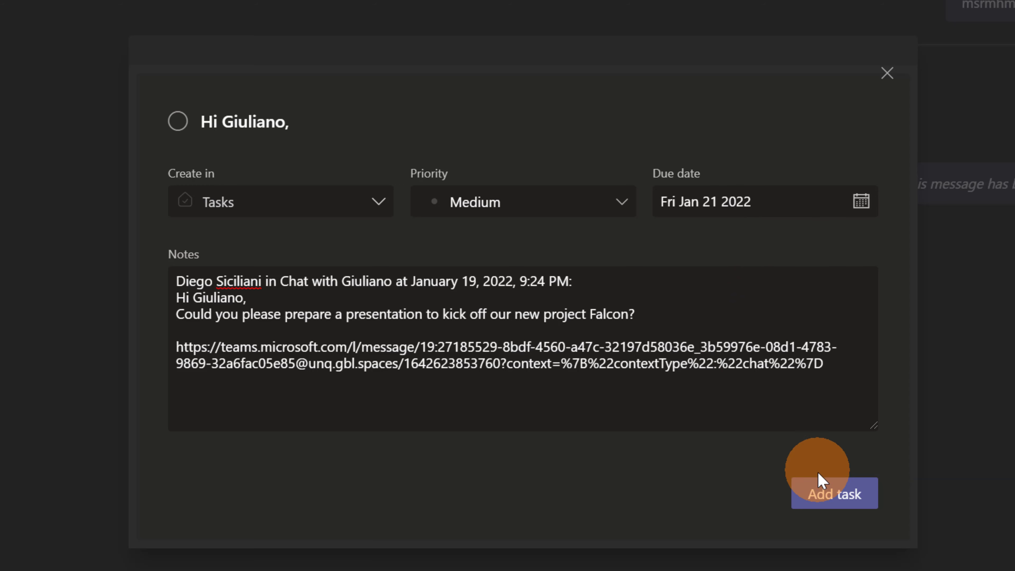
left_click(827, 501)
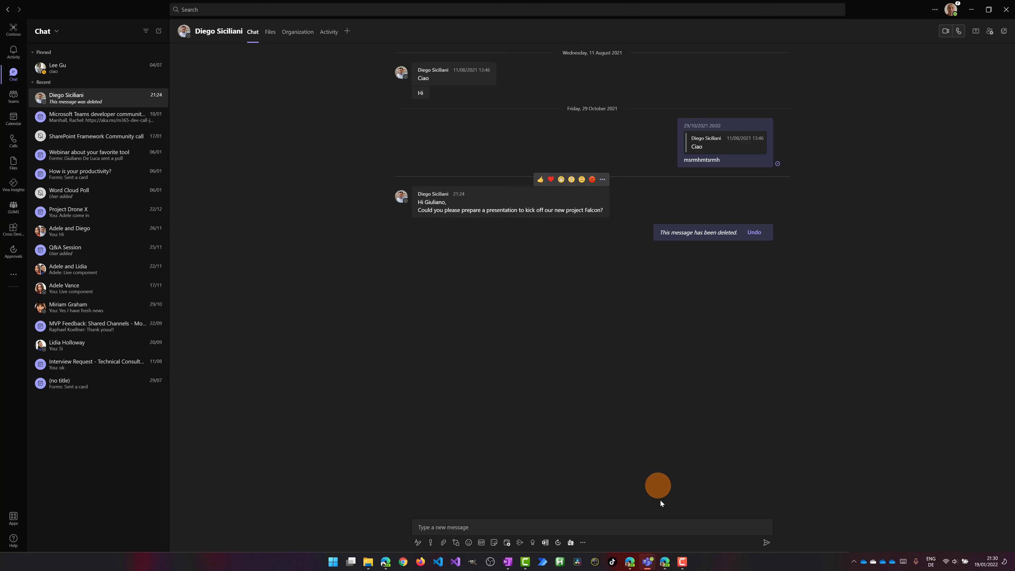
Switch to Office 365 in the browser and view the new chat-message task's details in the To Do Tasks list.
left_click(664, 564)
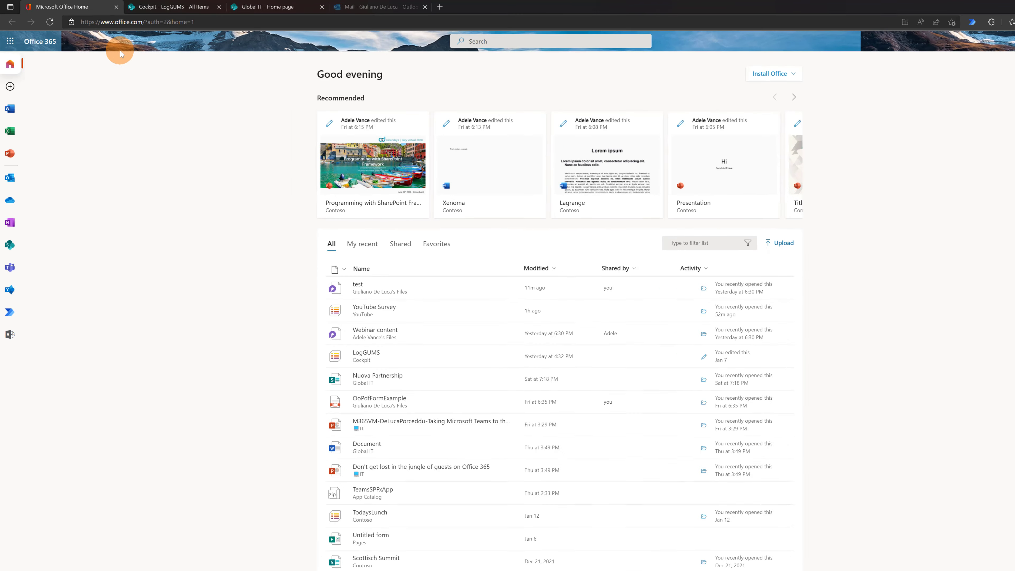
left_click(7, 44)
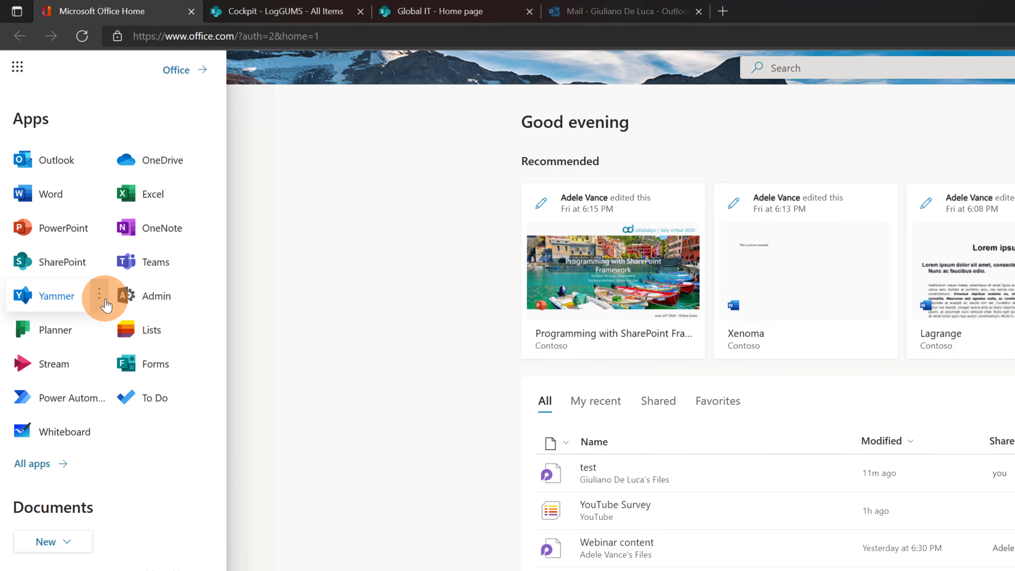
left_click(132, 398)
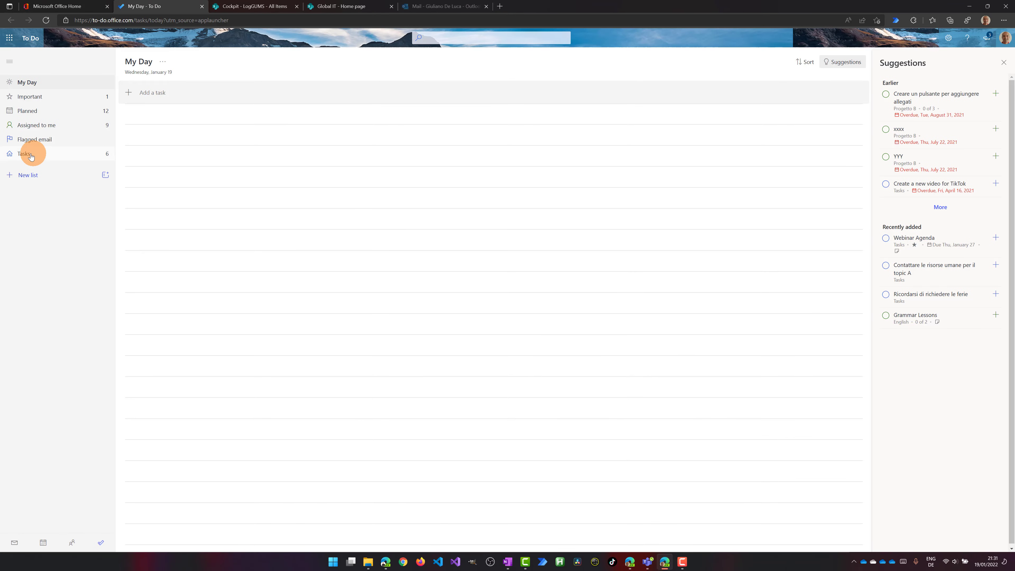
left_click(30, 155)
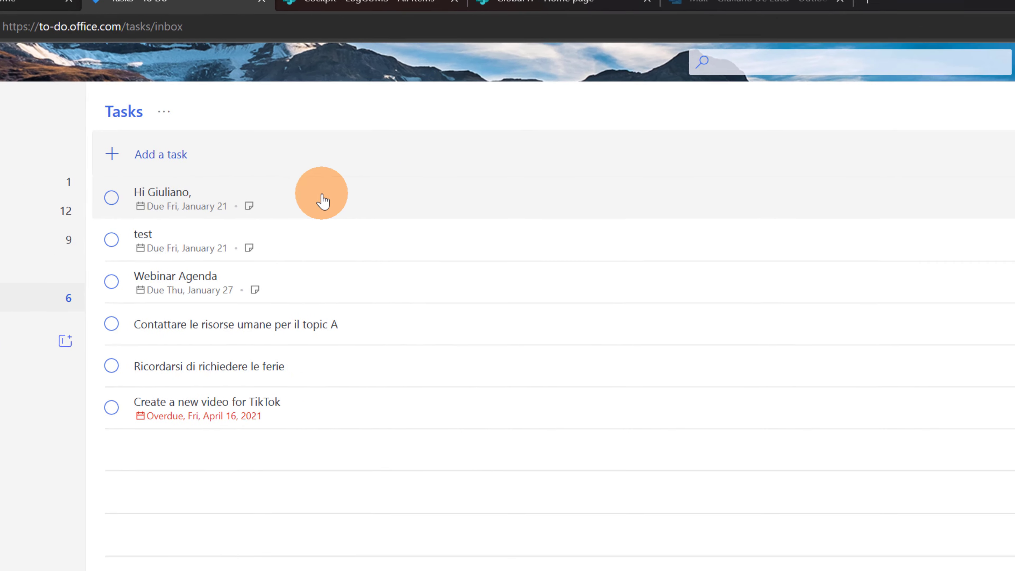
left_click(472, 213)
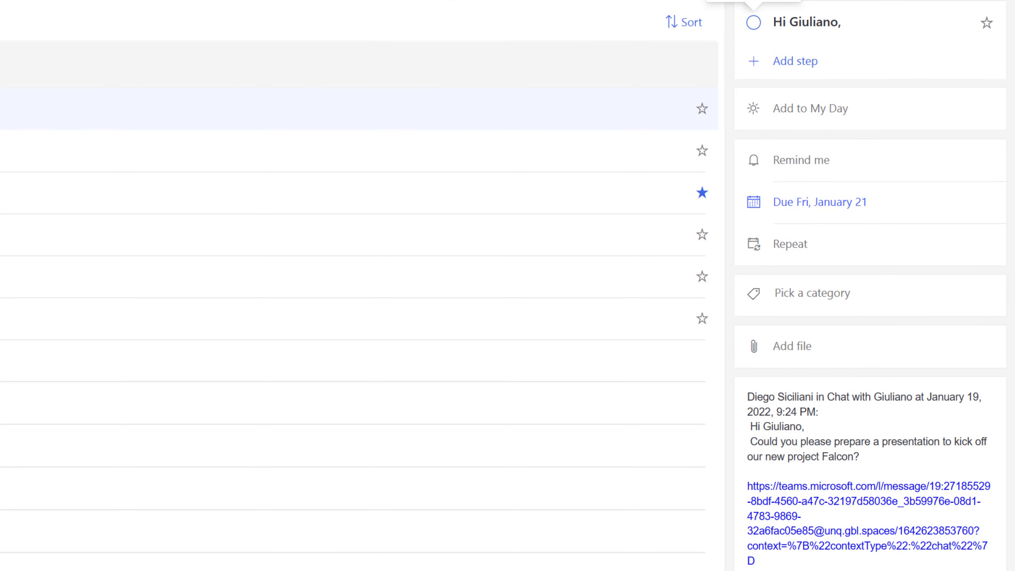
left_click(844, 408)
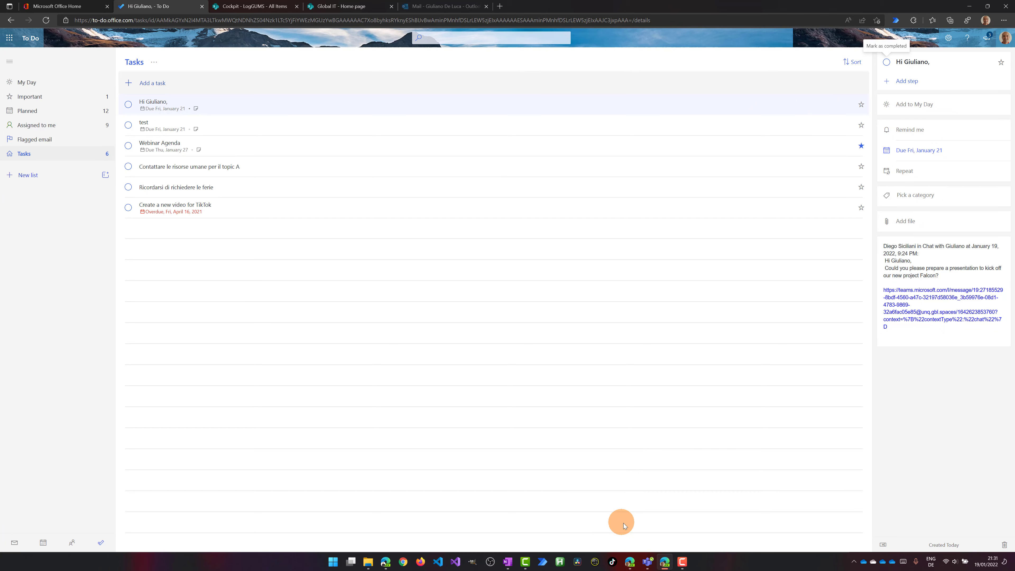
Switch back to Teams and check the chat-message task's details in Tasks by Planner and To Do.
mouse_move(650, 563)
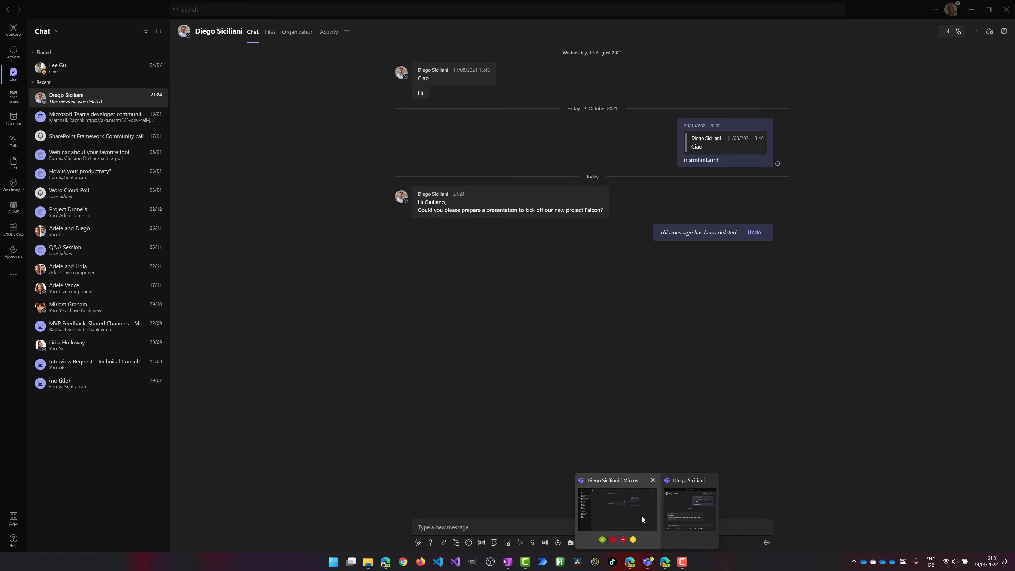
left_click(641, 515)
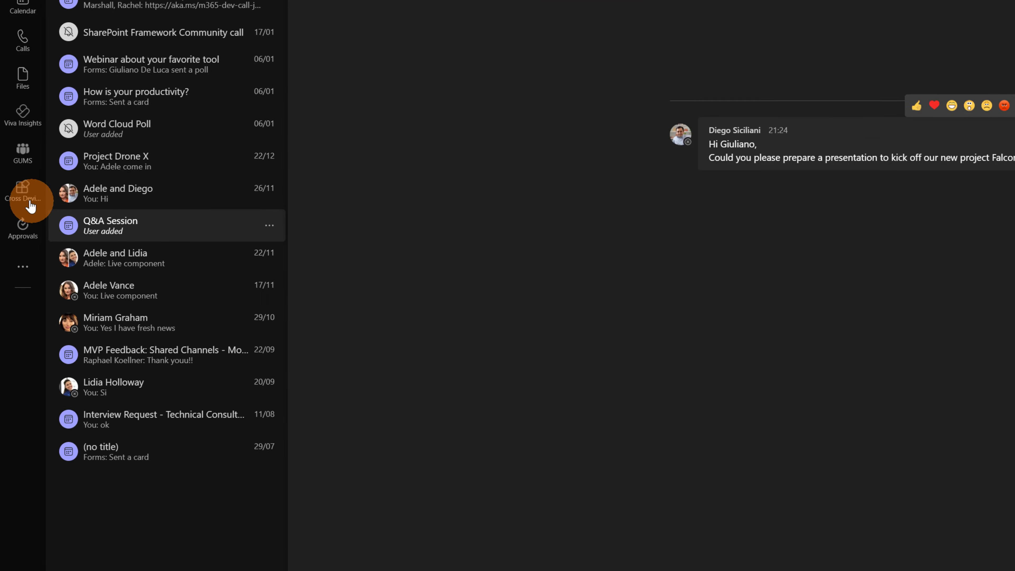
left_click(23, 266)
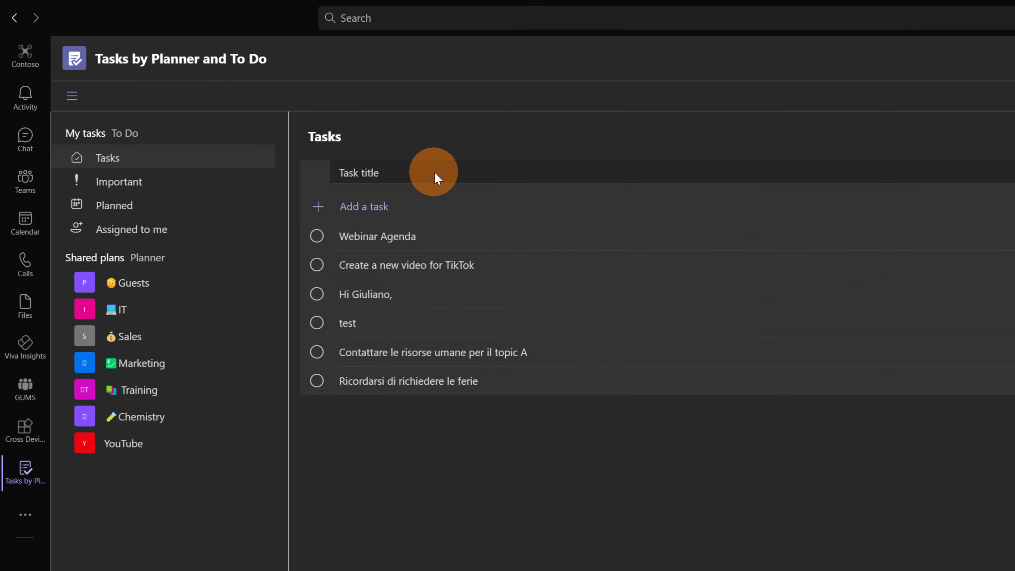
left_click(485, 335)
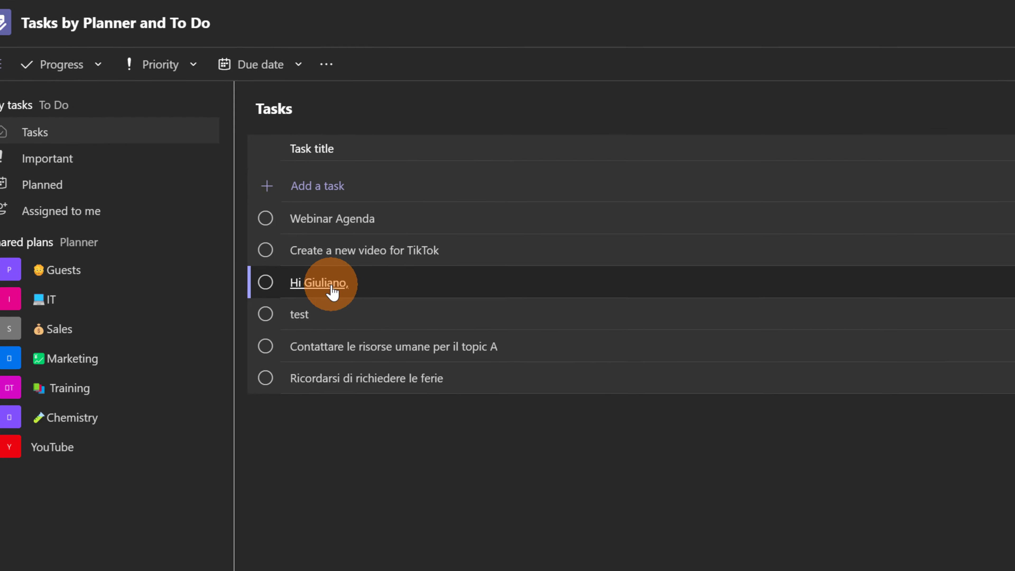
left_click(417, 327)
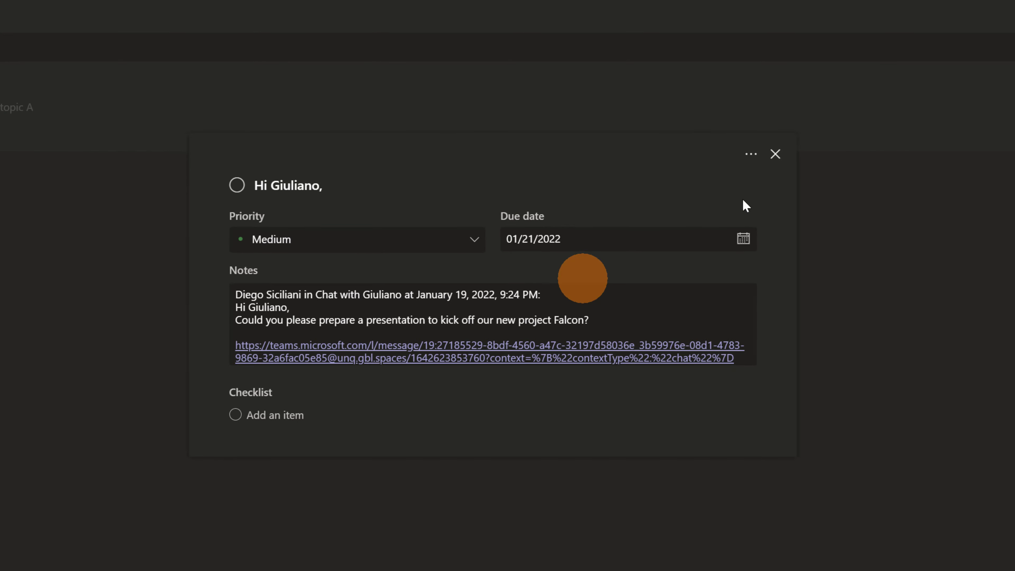
left_click(775, 153)
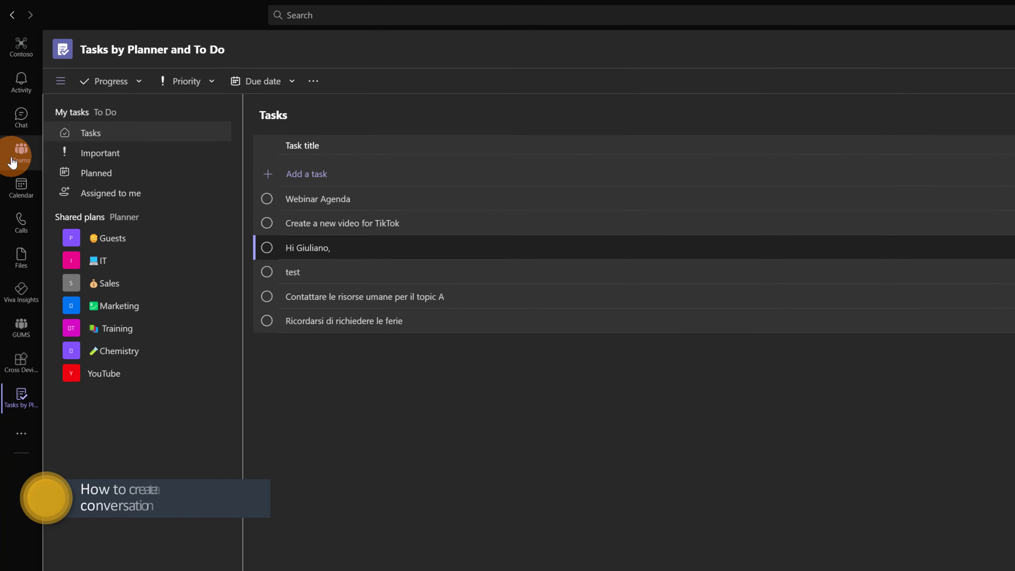
Start creating a task from the "New Project - Electric Bicycle" approval post in the IT team's General channel.
left_click(12, 162)
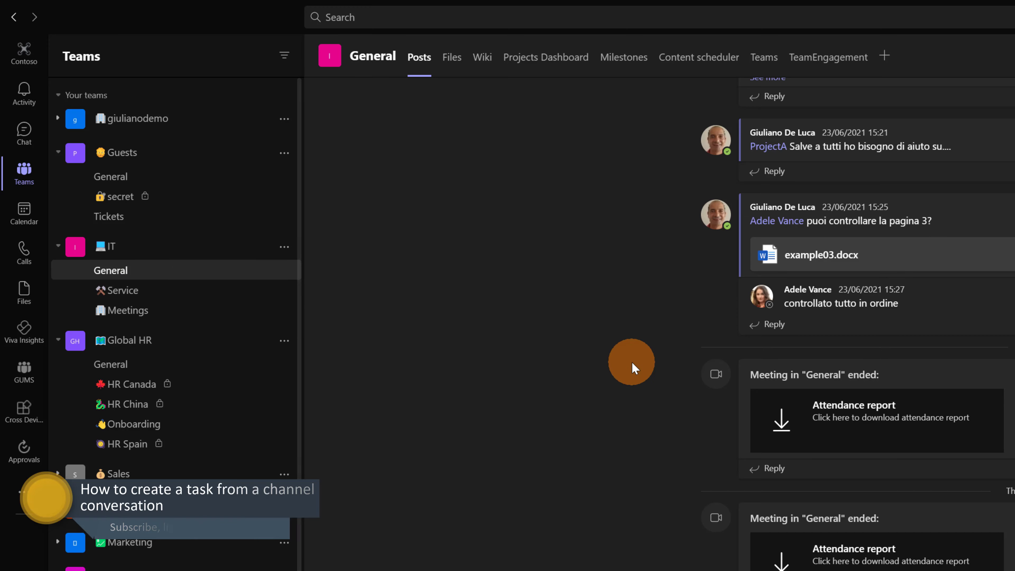
scroll(629, 363, "up", 10)
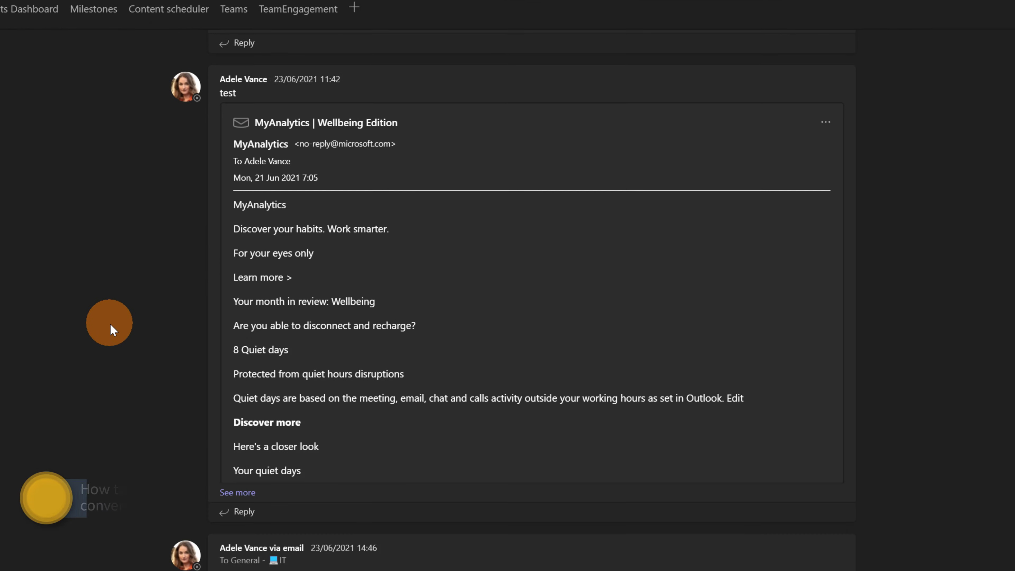
scroll(112, 332, "up", 15)
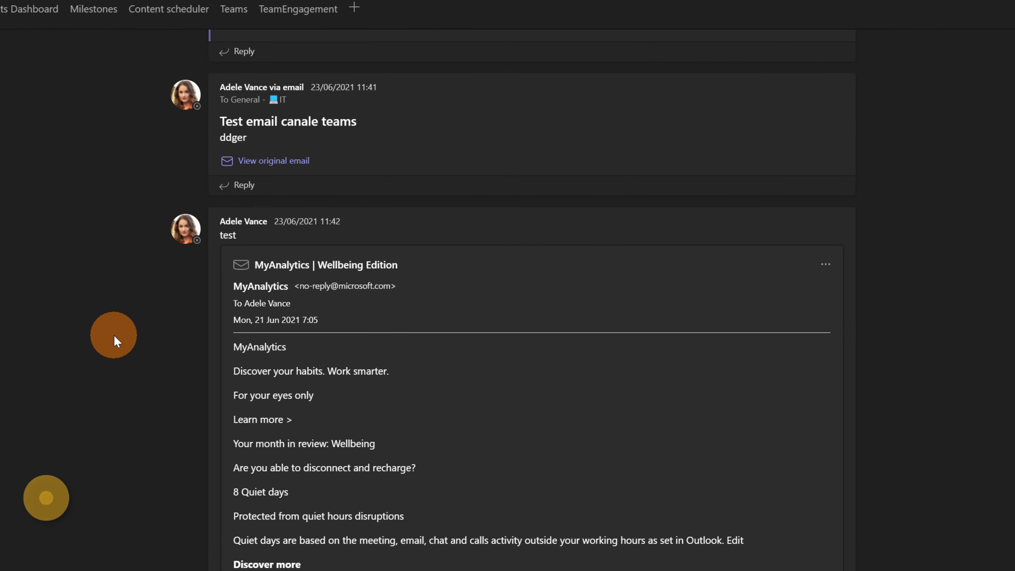
scroll(115, 345, "up", 15)
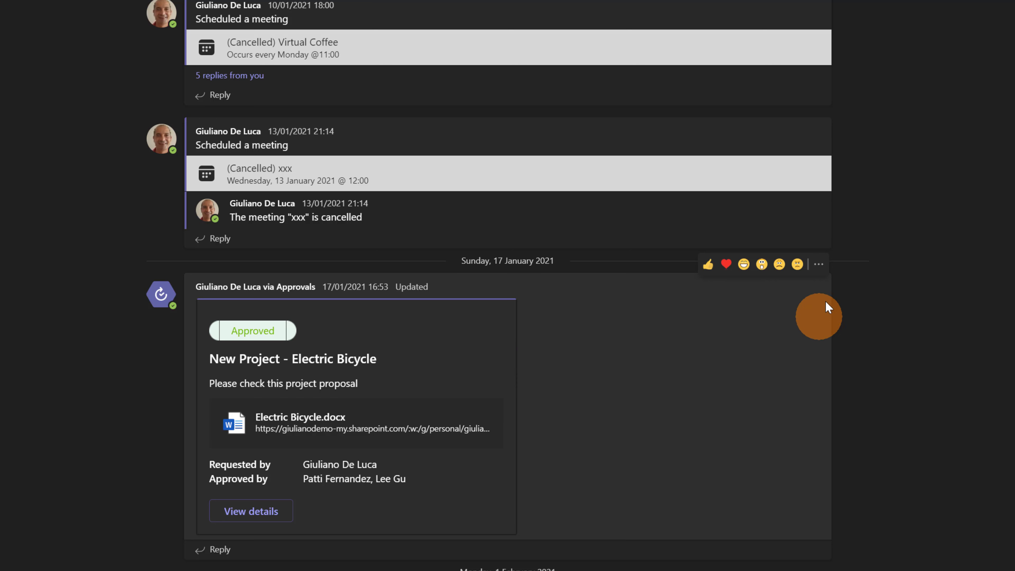
left_click(818, 264)
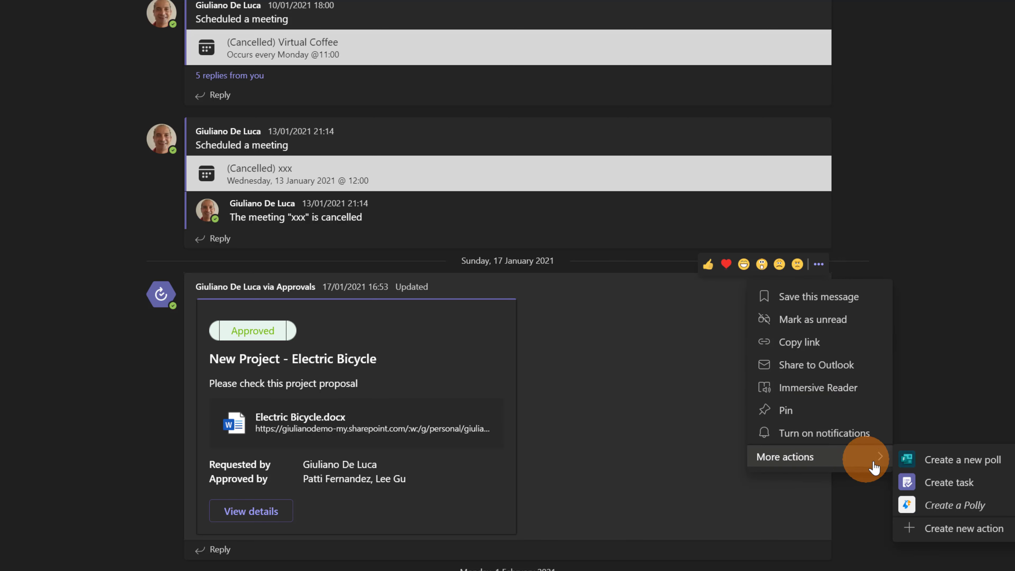
left_click(947, 493)
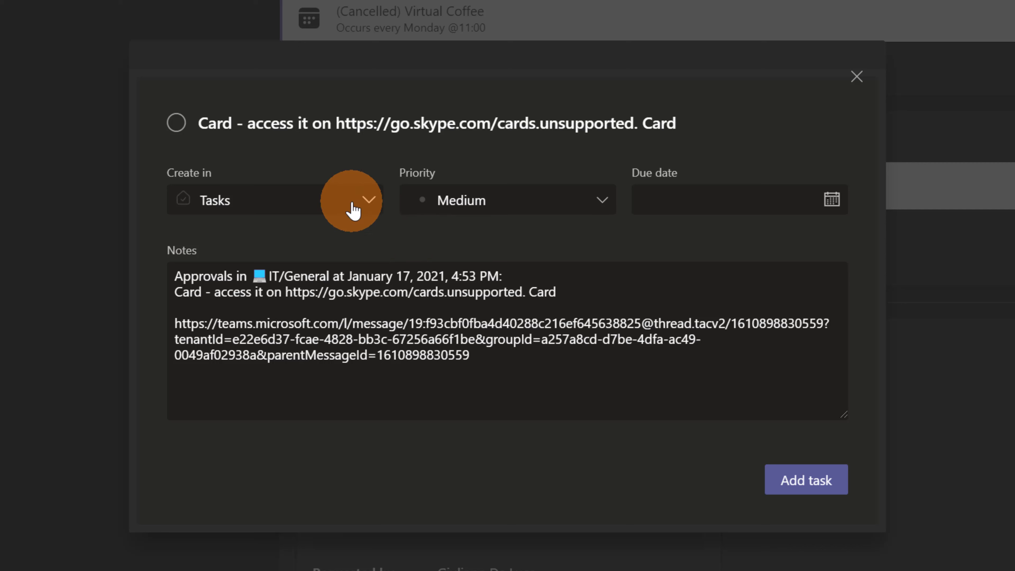
Choose the IT team's Service / Test App plan as the location for the channel task.
left_click(354, 210)
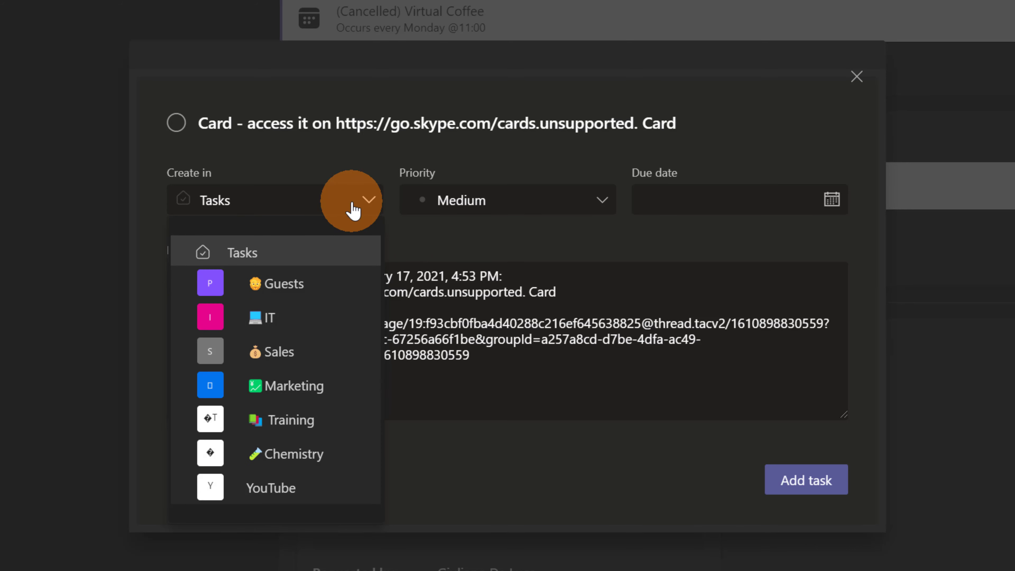
left_click(180, 317)
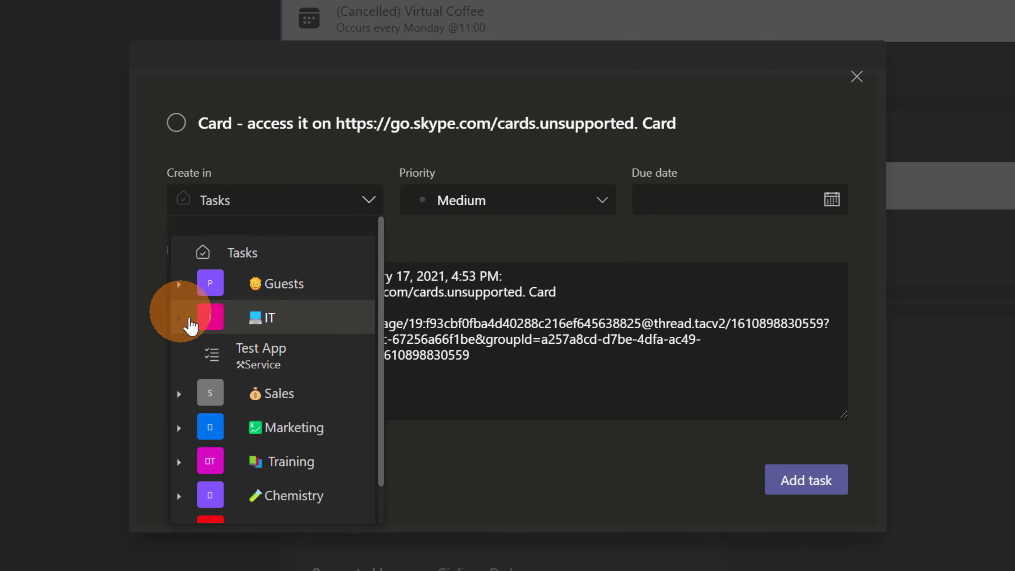
left_click(198, 344)
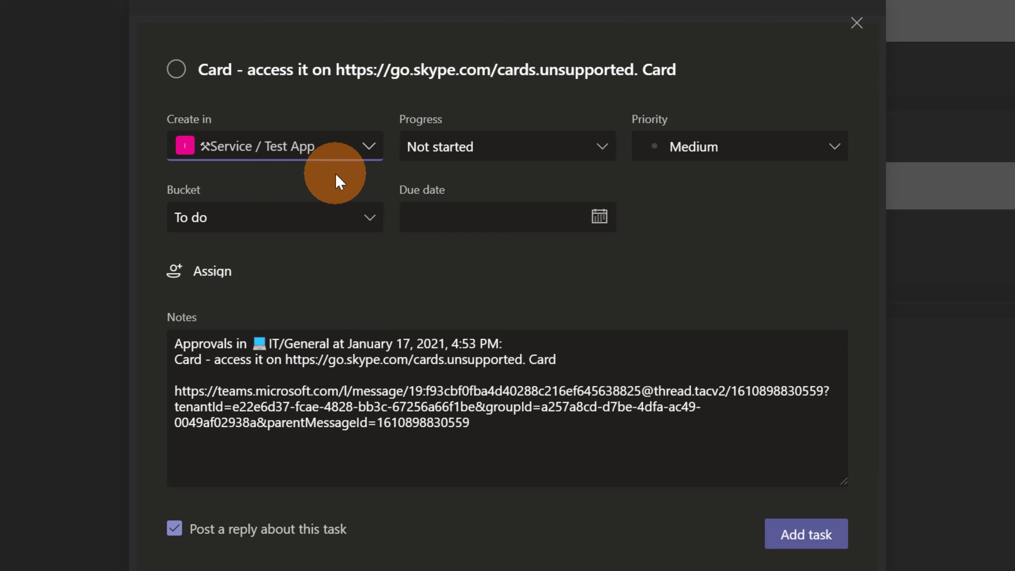
Review the priority options and set the channel task's progress to In progress, keeping the priority at Medium.
left_click(534, 151)
left_click(737, 148)
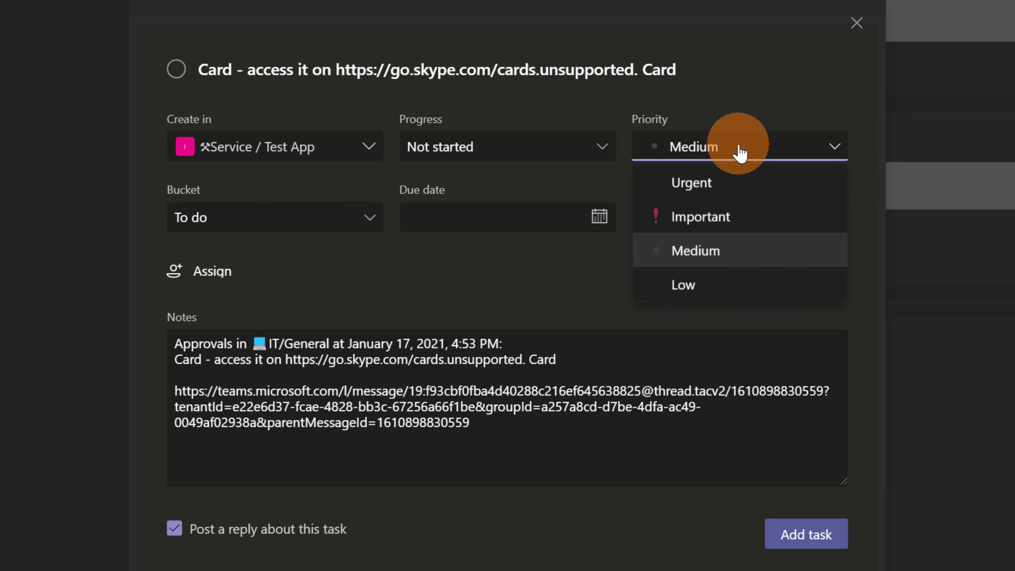
left_click(596, 152)
left_click(513, 227)
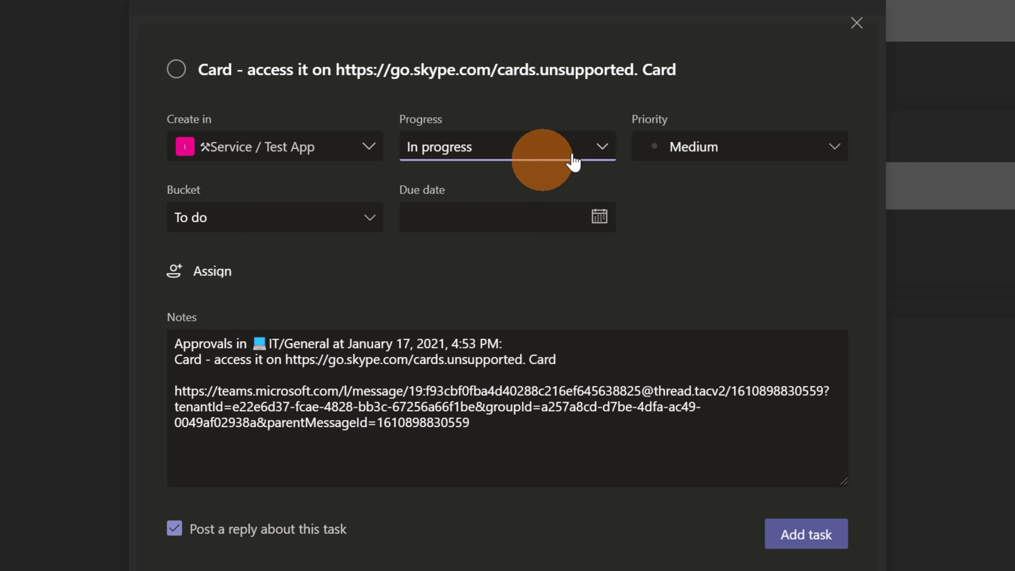
Keep the channel task in the To do bucket and set its due date to Thu Jan 27 2022.
left_click(302, 230)
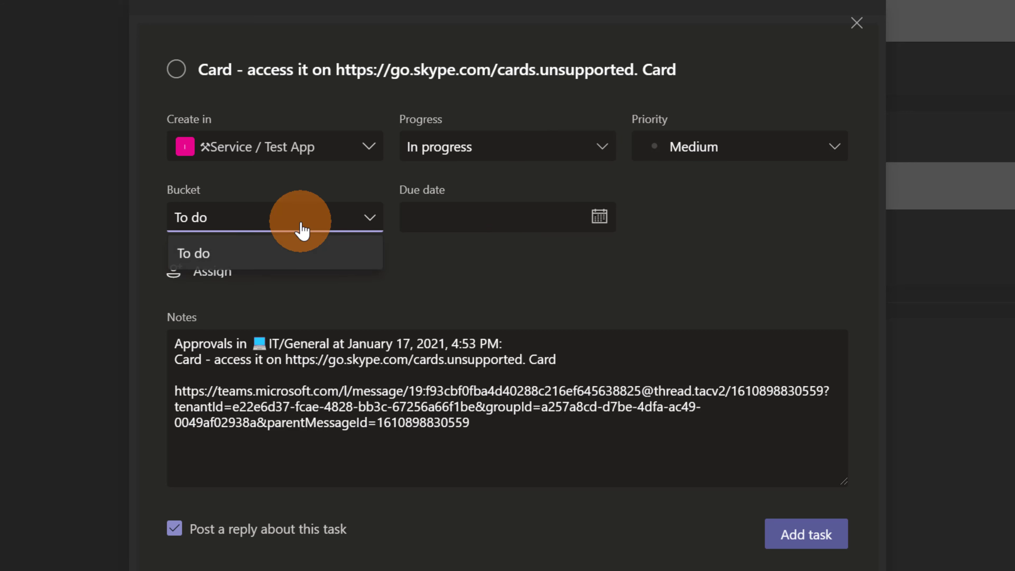
left_click(440, 220)
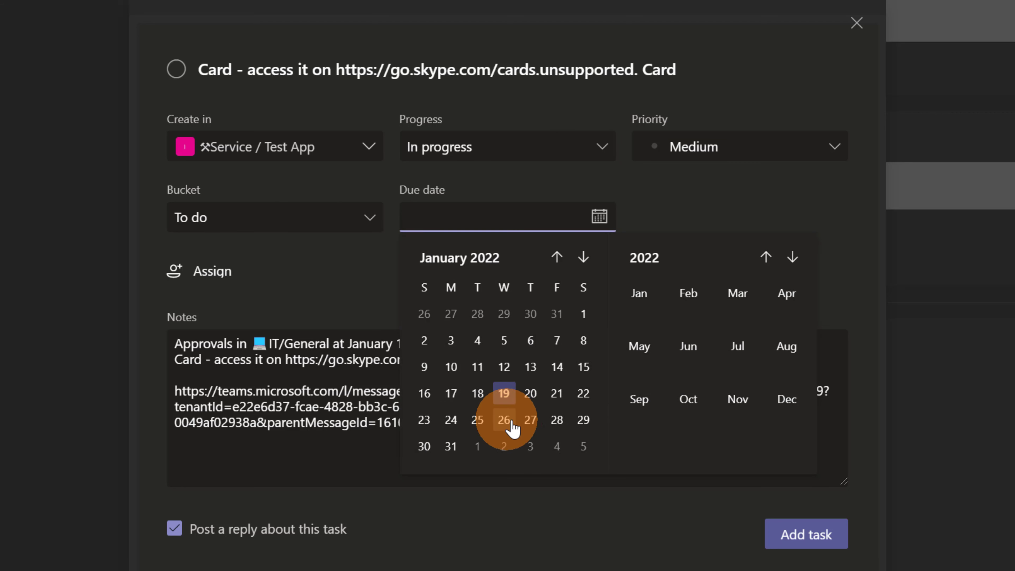
left_click(531, 421)
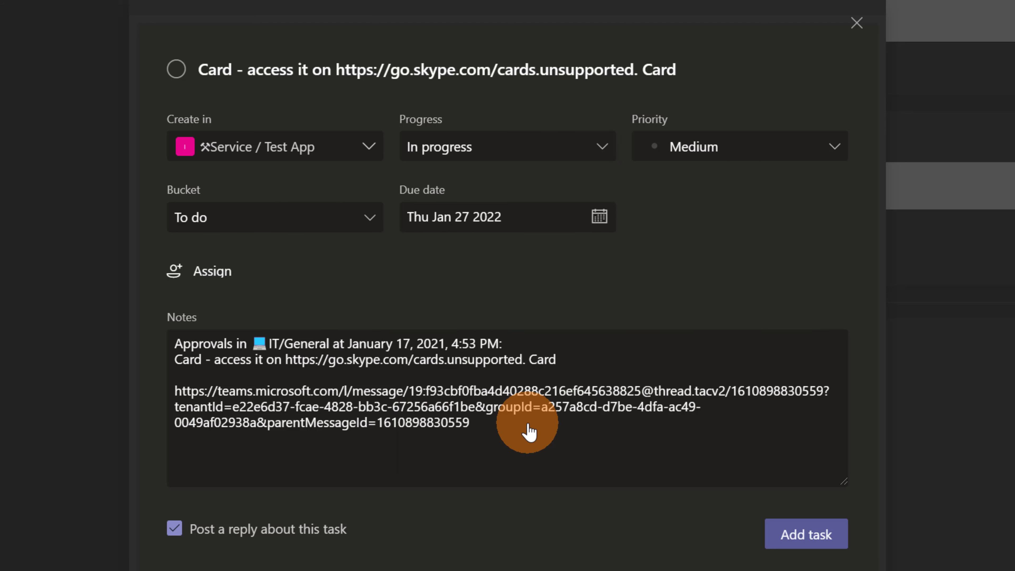
Assign the channel task to your own non-guest account and add the task with a reply posted about it.
left_click(209, 276)
scroll(372, 372, "down", 1)
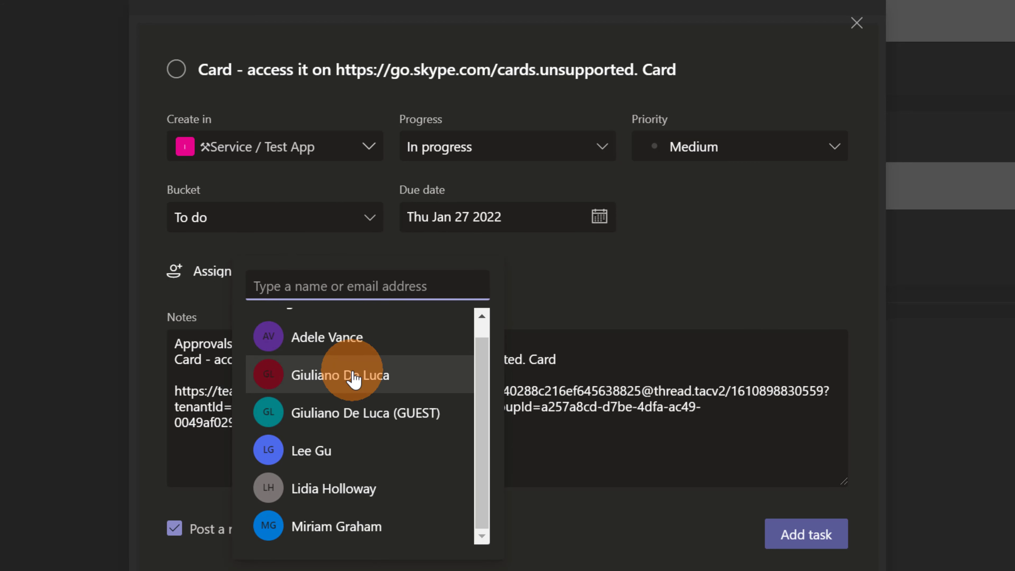
left_click(379, 378)
left_click(644, 370)
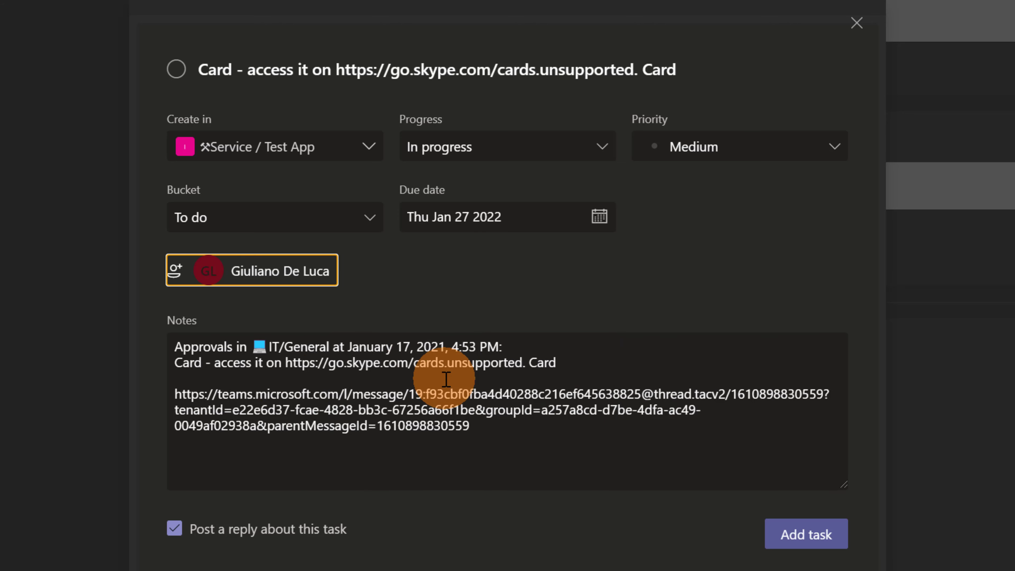
left_click(793, 534)
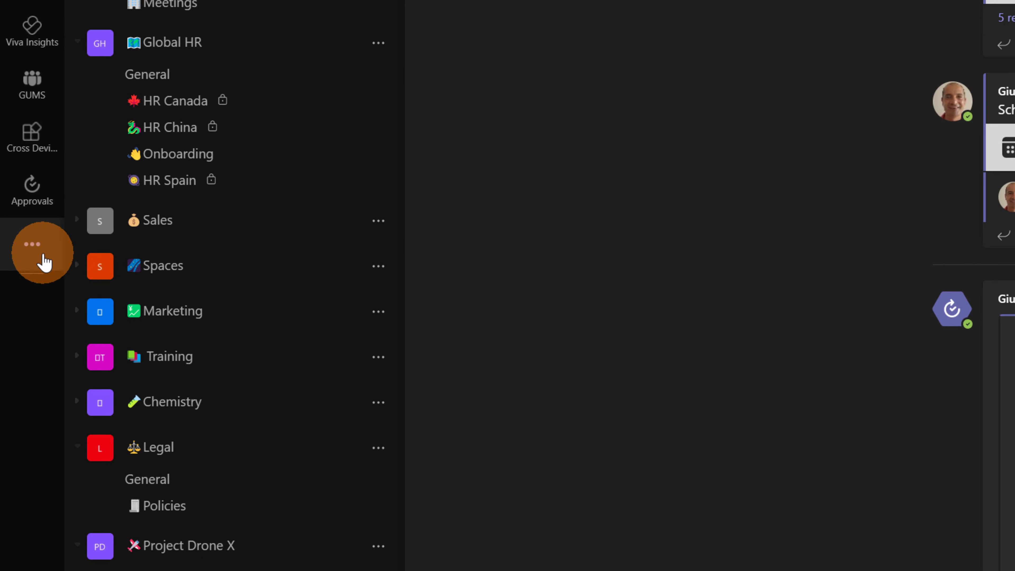
Find the new channel task in the IT team's Test App plan in Tasks by Planner and To Do and check its details and notes.
left_click(43, 261)
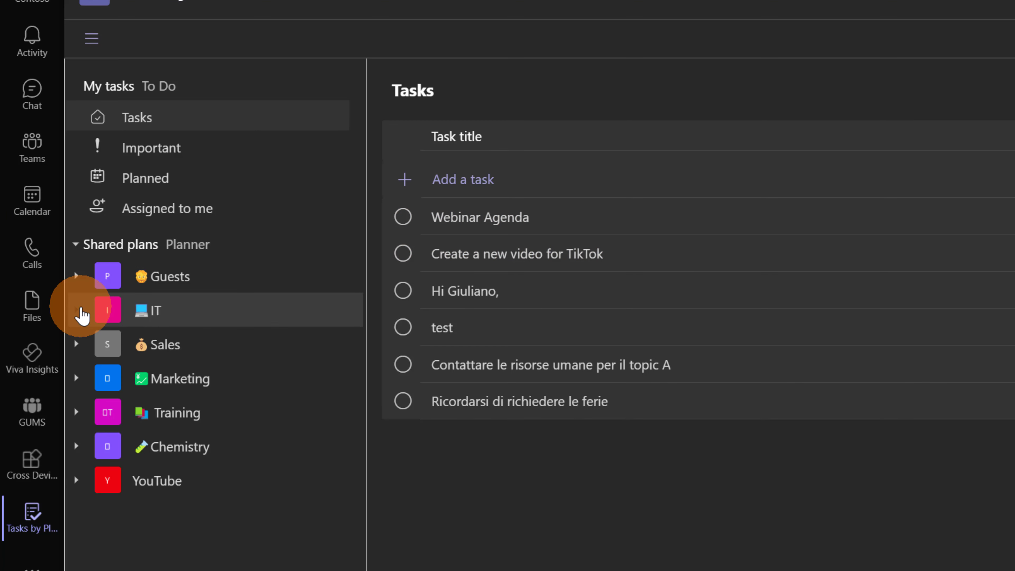
left_click(80, 311)
left_click(177, 356)
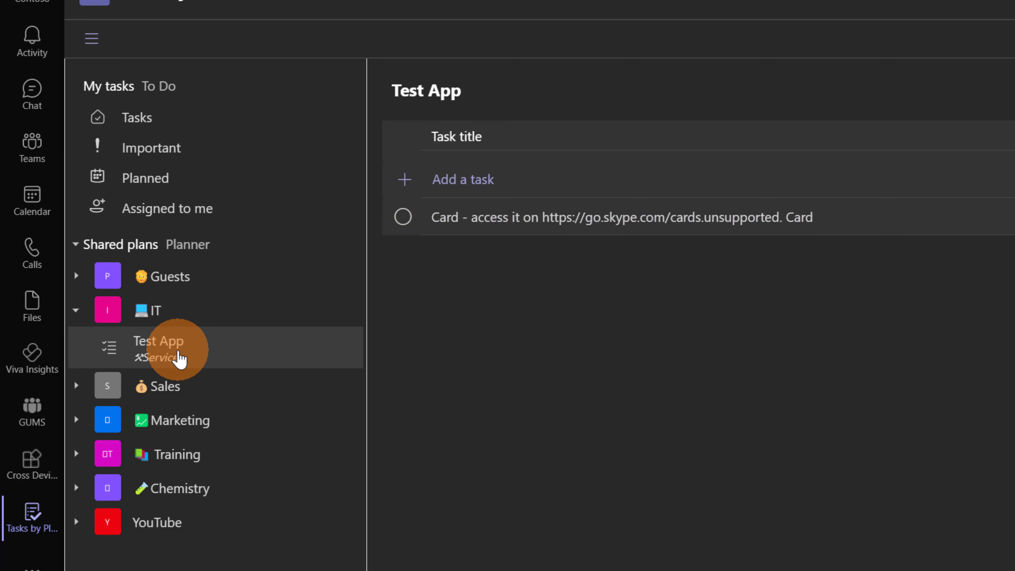
left_click(519, 216)
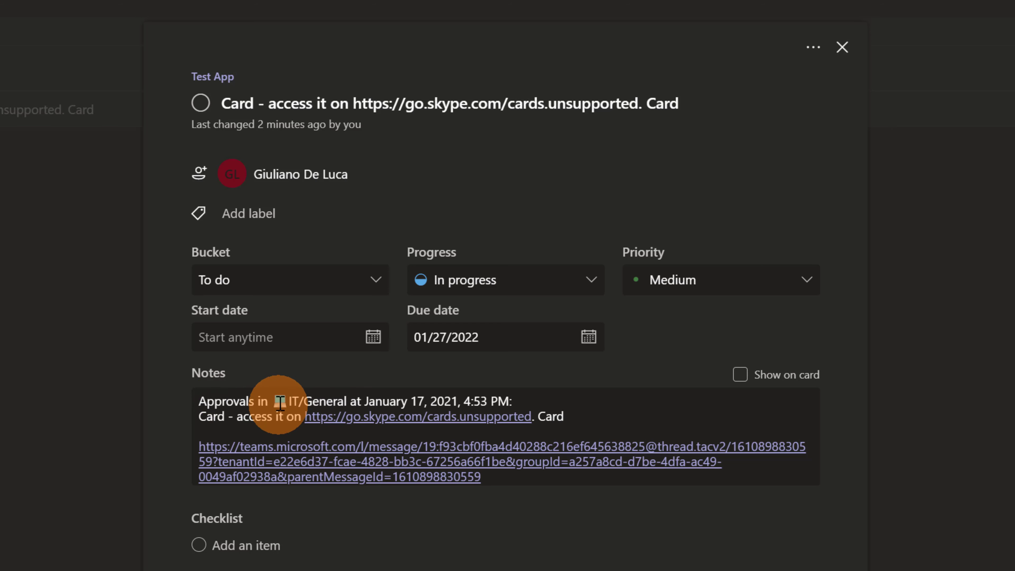
left_click(300, 402)
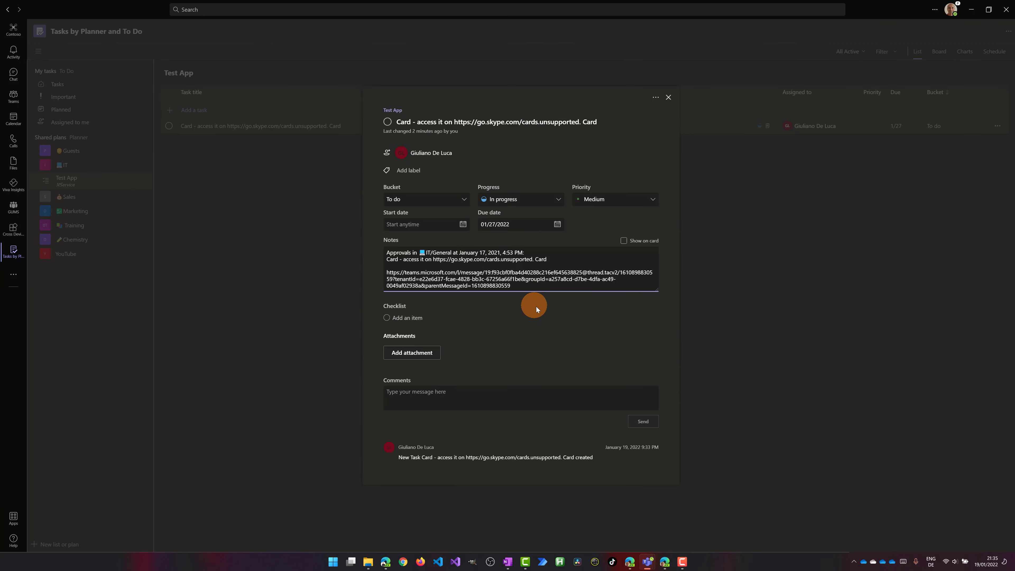
Switch to the browser, go to the Test App plan in Planner from Office Home, and view the channel task's details.
left_click(666, 562)
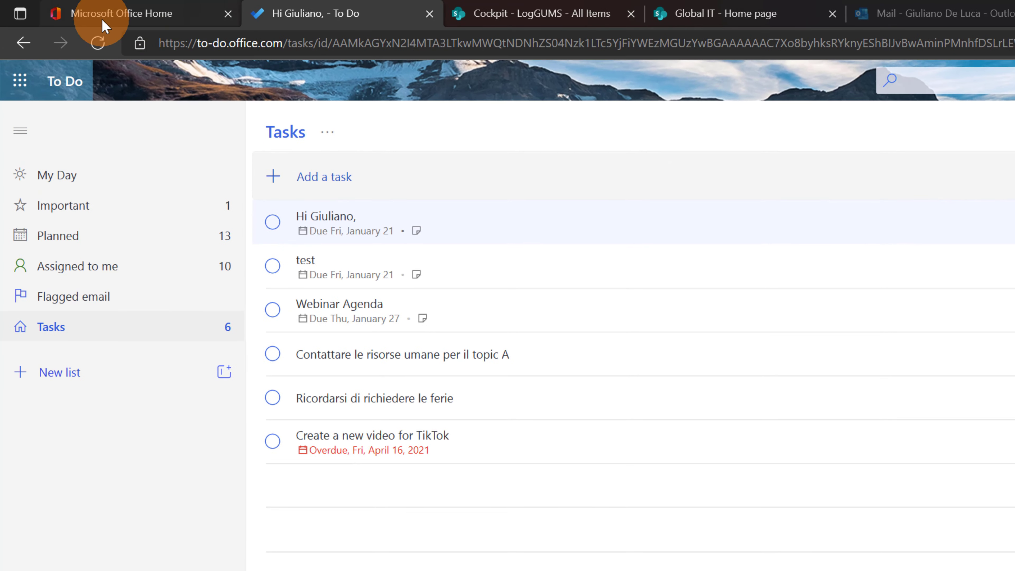
left_click(68, 7)
left_click(20, 81)
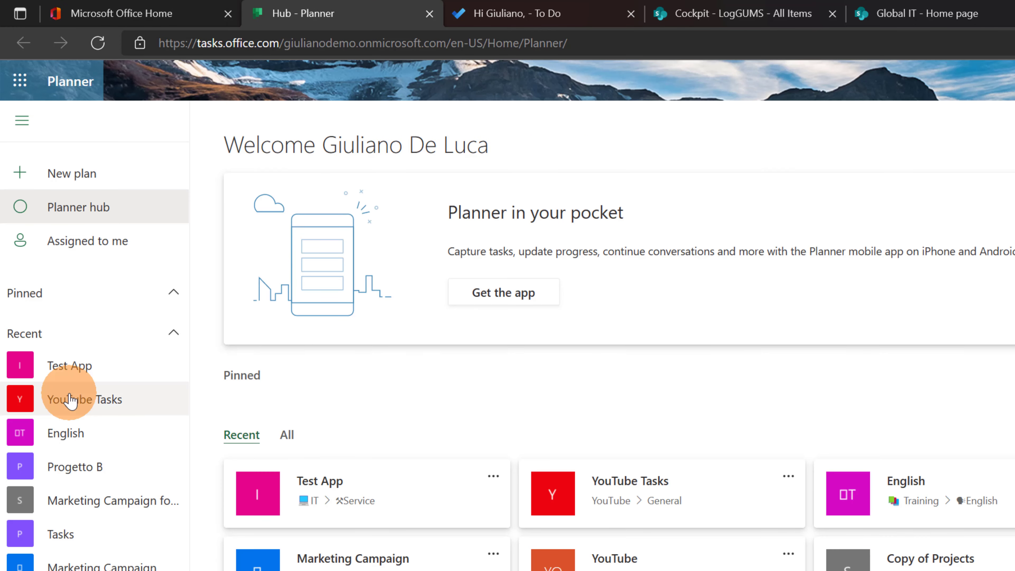
left_click(74, 364)
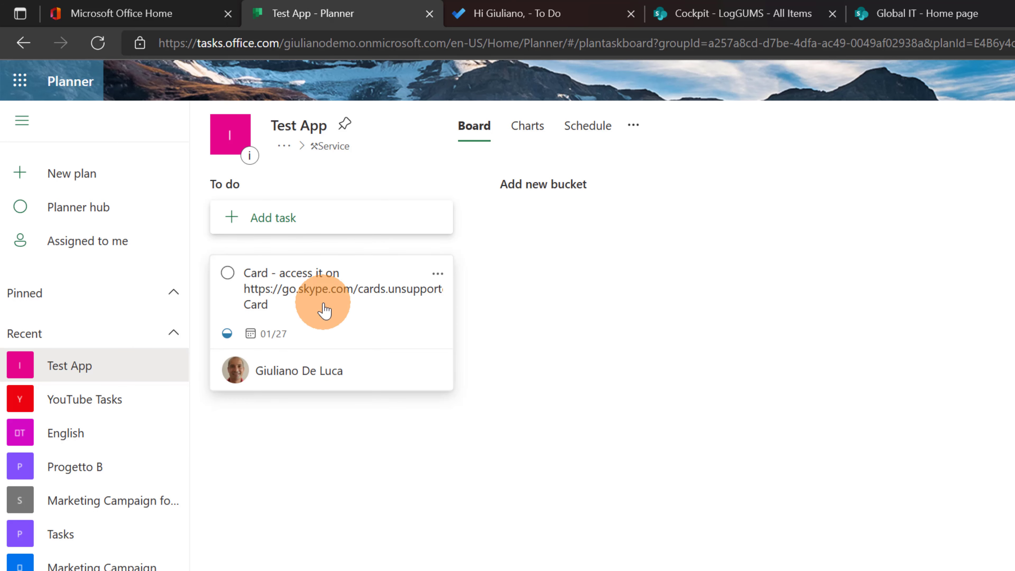
left_click(324, 308)
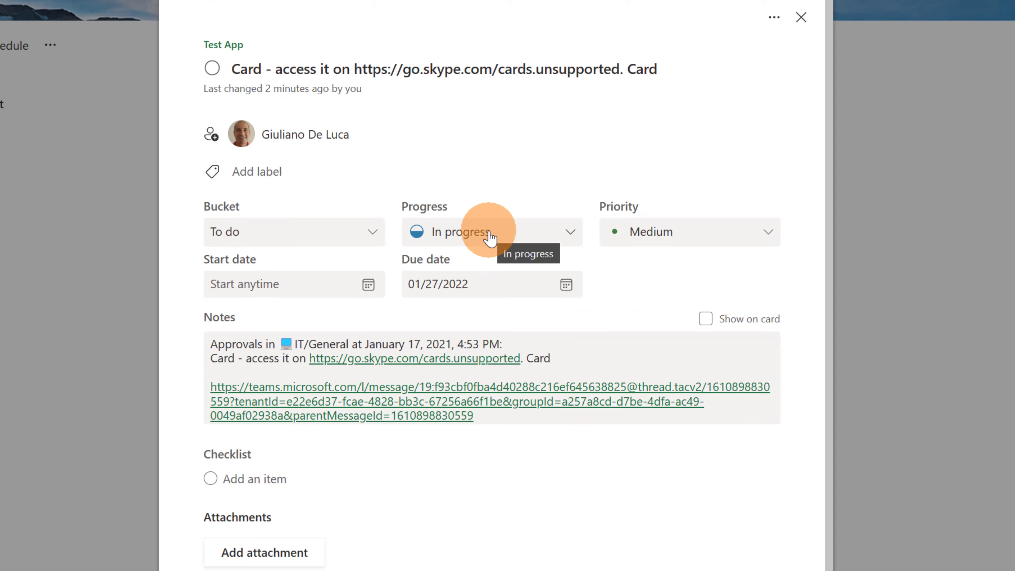